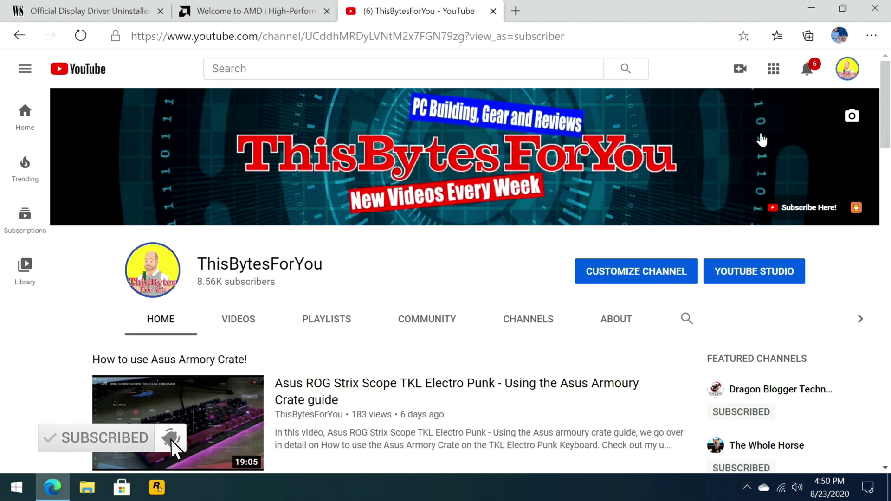
- Download Display Driver Uninstaller V18.0.2.8 through the official download link in Wagnardsoft's release post
click(74, 11)
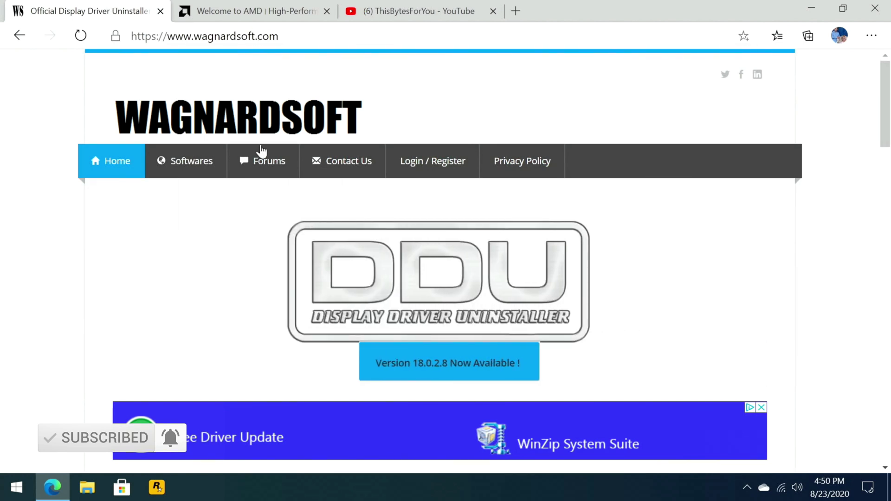
click(427, 354)
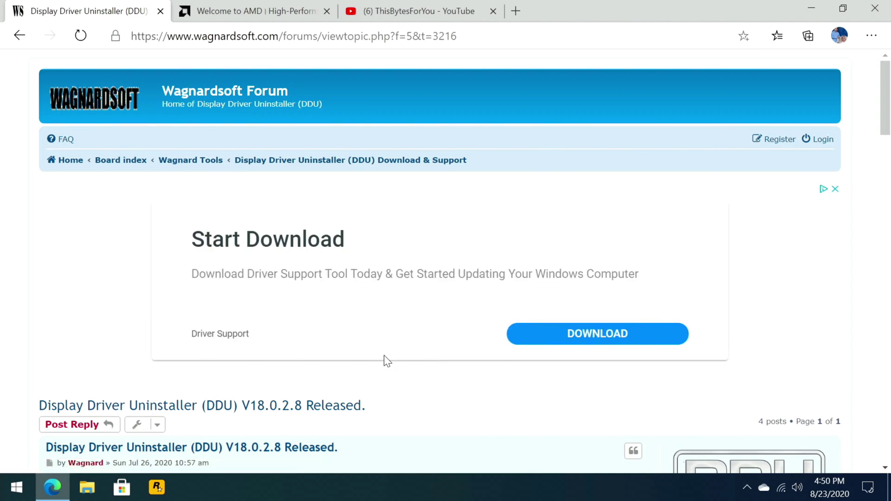
scroll(295, 304, down, 4)
scroll(294, 303, down, 10)
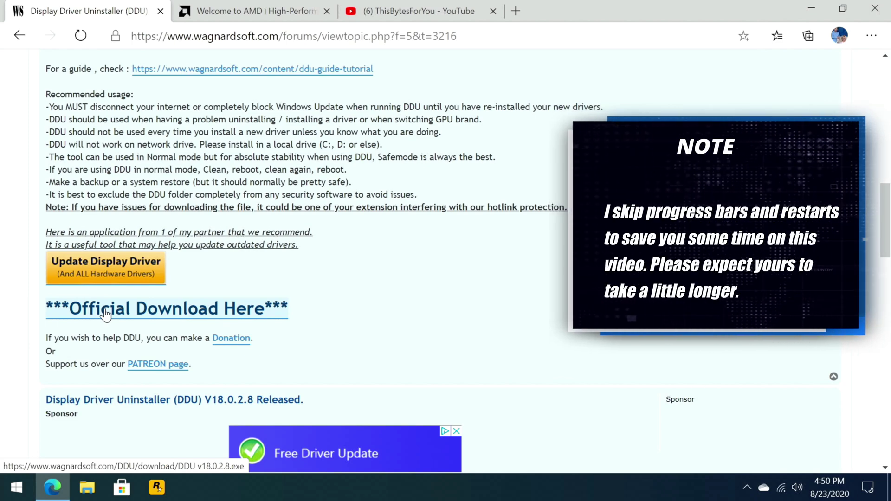
click(106, 315)
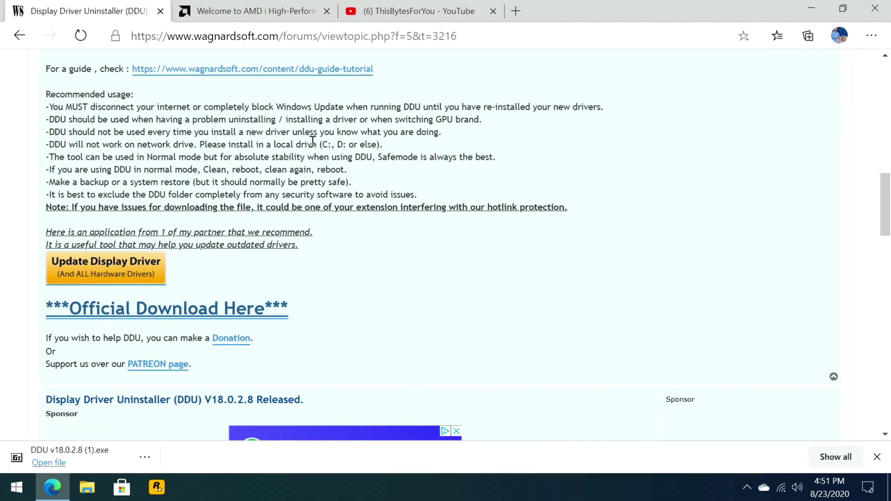
- On AMD's Drivers & Support page, look up drivers for Graphics, AMD Radeon 5700 Series, RX 5700 Series, AMD Radeon RX 5700 XT
click(236, 9)
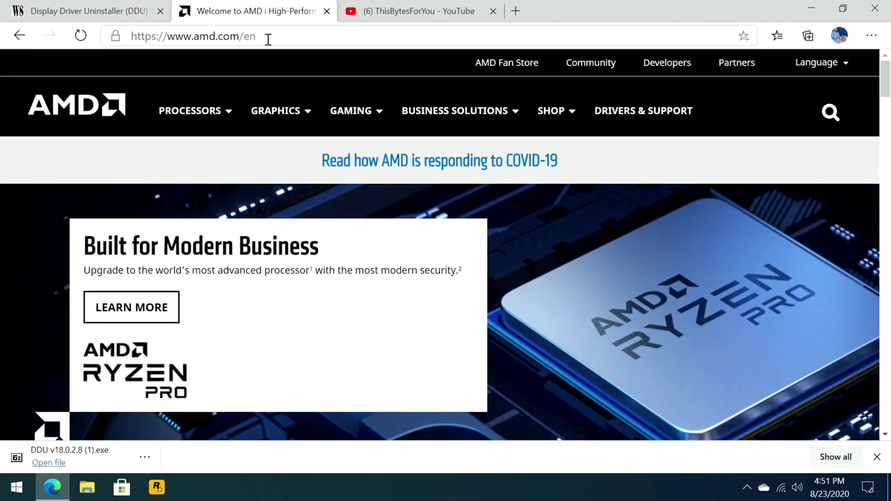
click(628, 110)
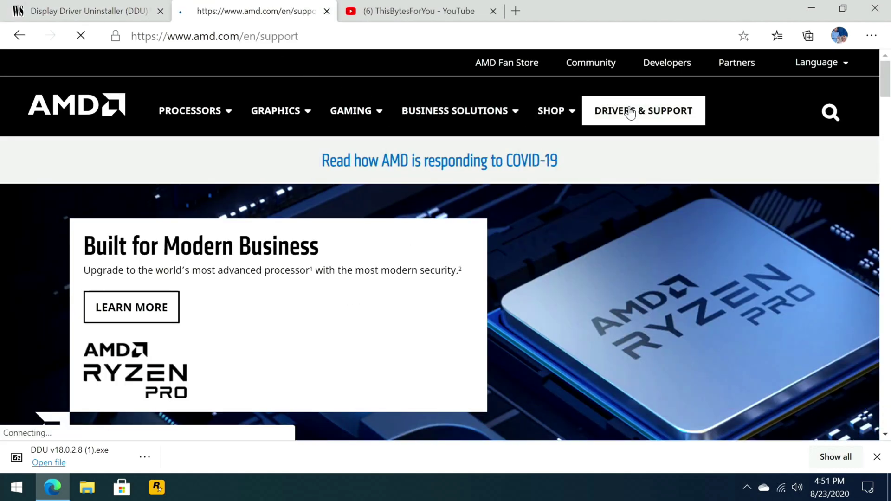
scroll(311, 253, down, 9)
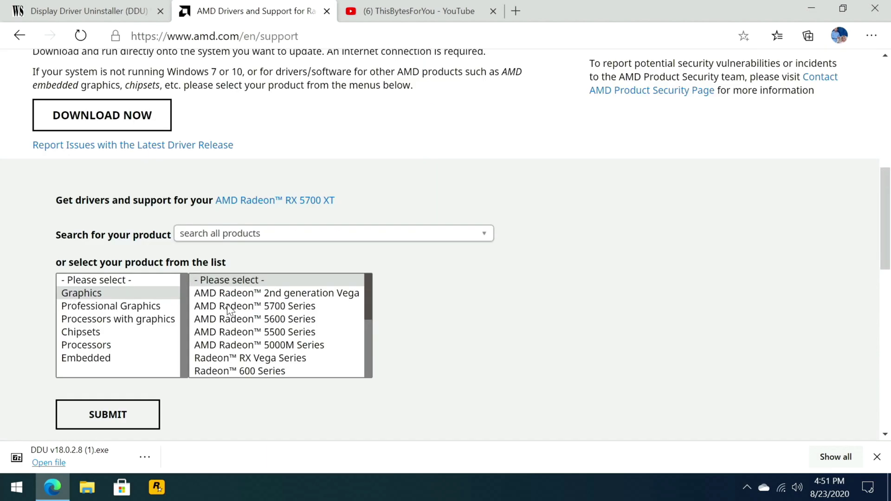
click(253, 307)
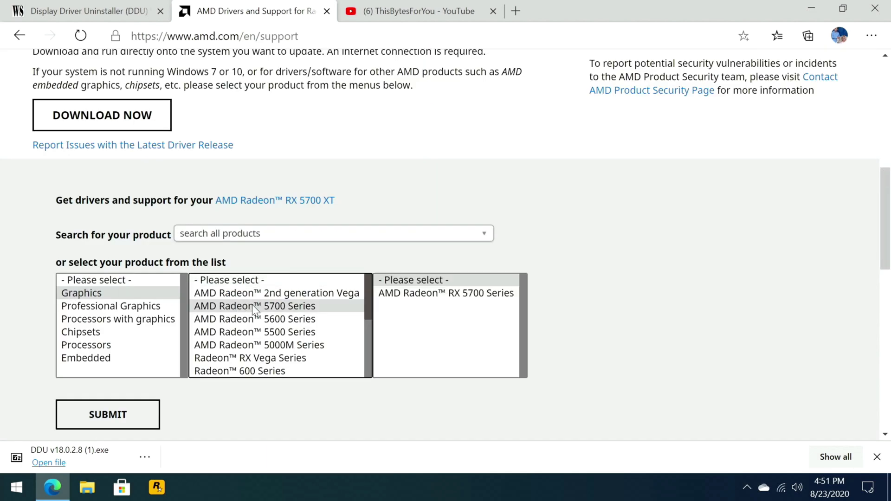
click(391, 295)
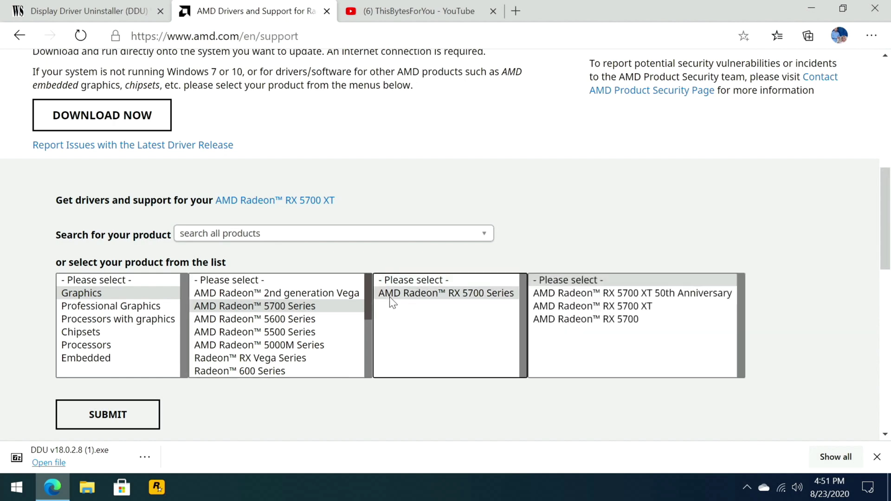
click(567, 308)
click(134, 417)
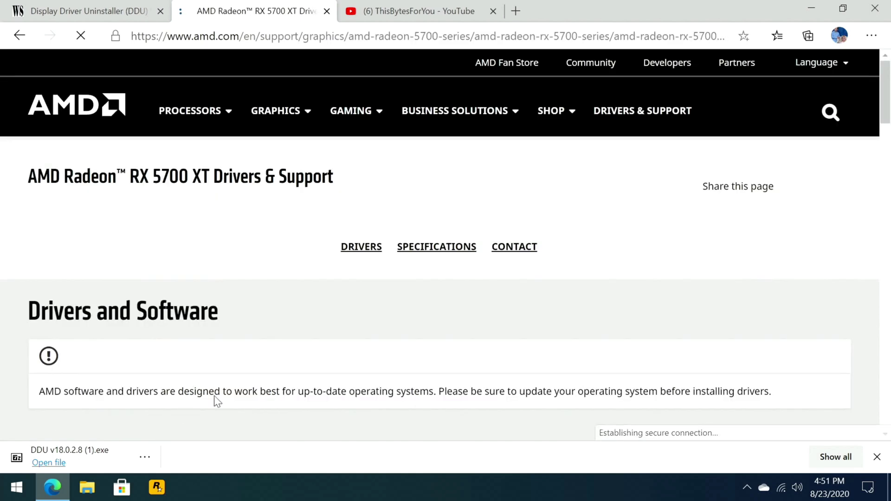
- Compare the Windows 10 64-Bit Radeon Software releases and download Adrenalin 2020 Edition 20.8.2 Optional
scroll(307, 333, down, 4)
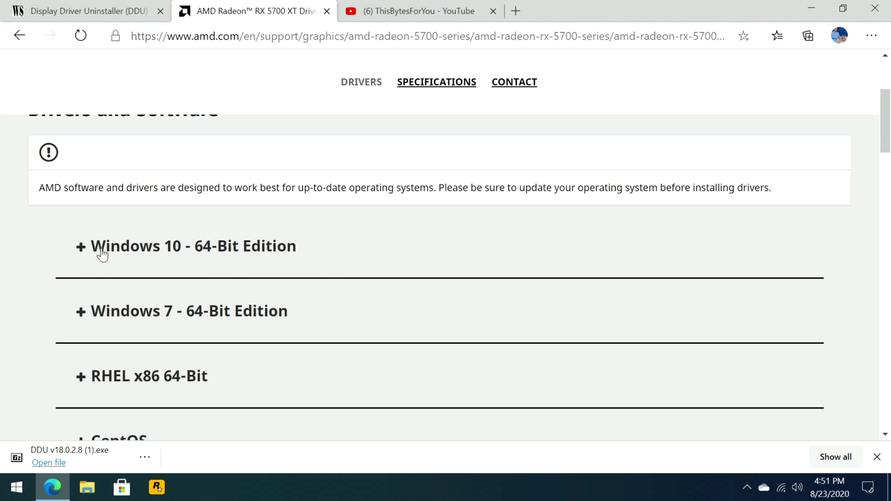
click(81, 248)
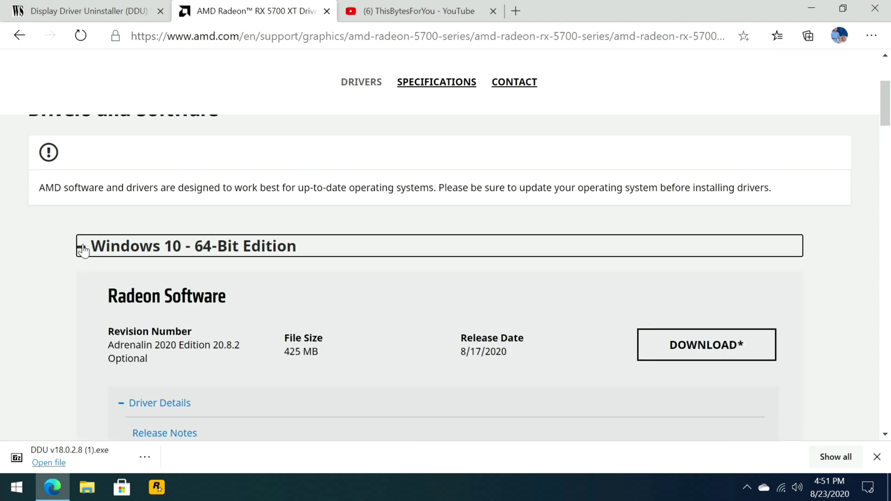
scroll(109, 268, down, 1)
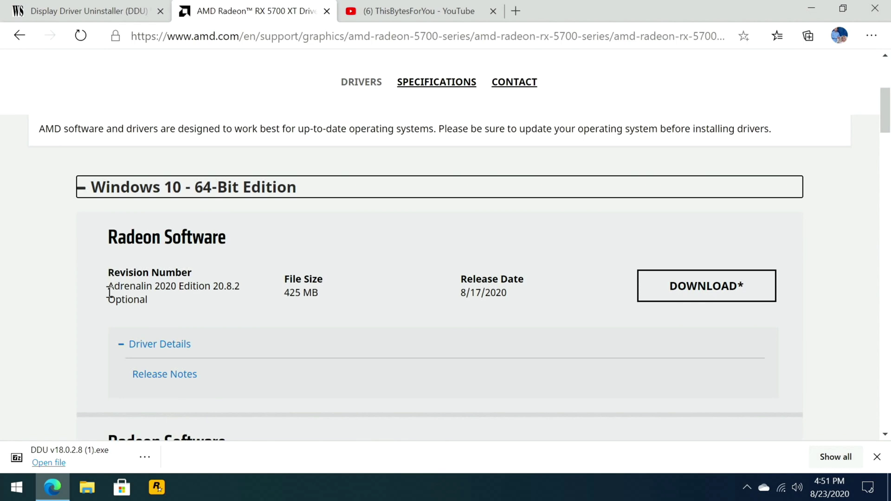
drag(109, 292, 225, 300)
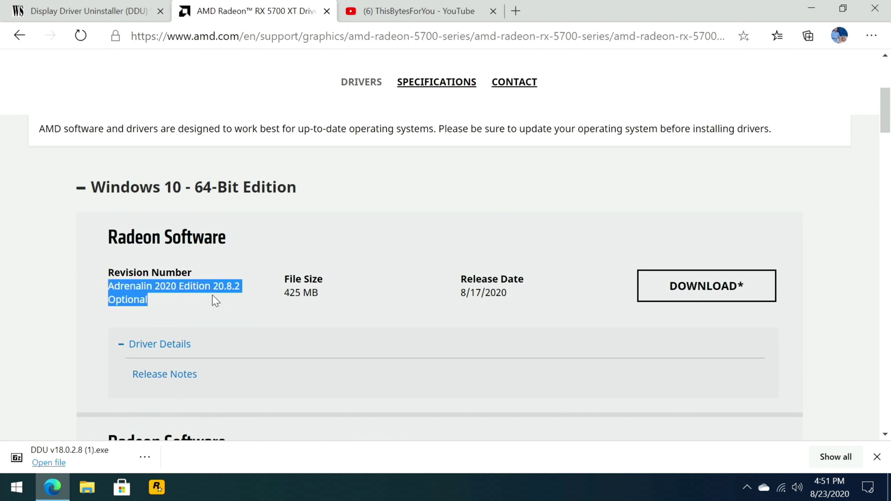
scroll(212, 294, down, 4)
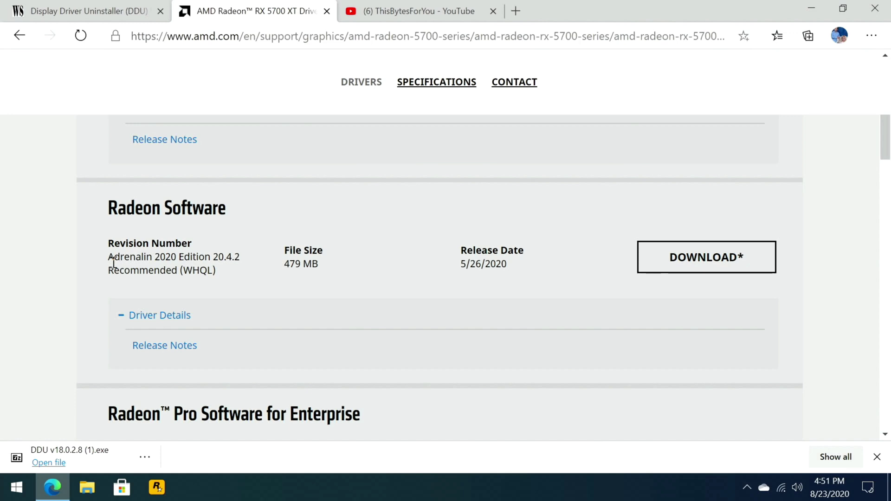
drag(115, 256, 213, 269)
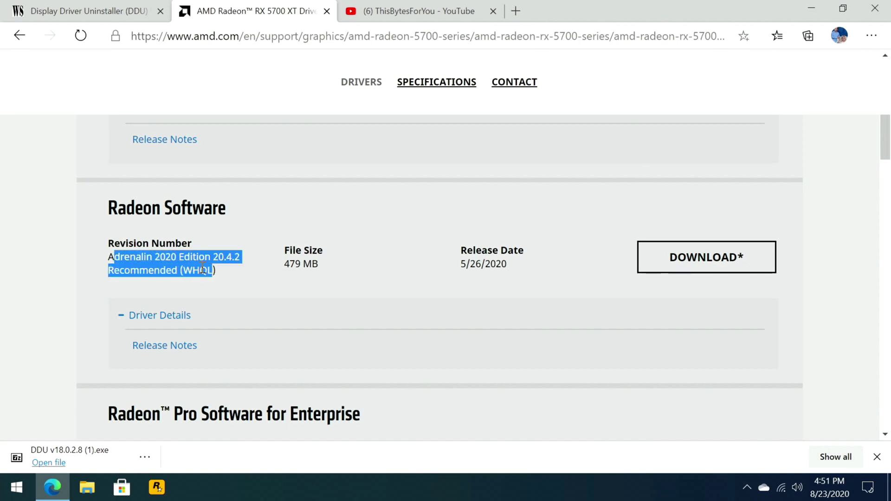
scroll(203, 269, up, 5)
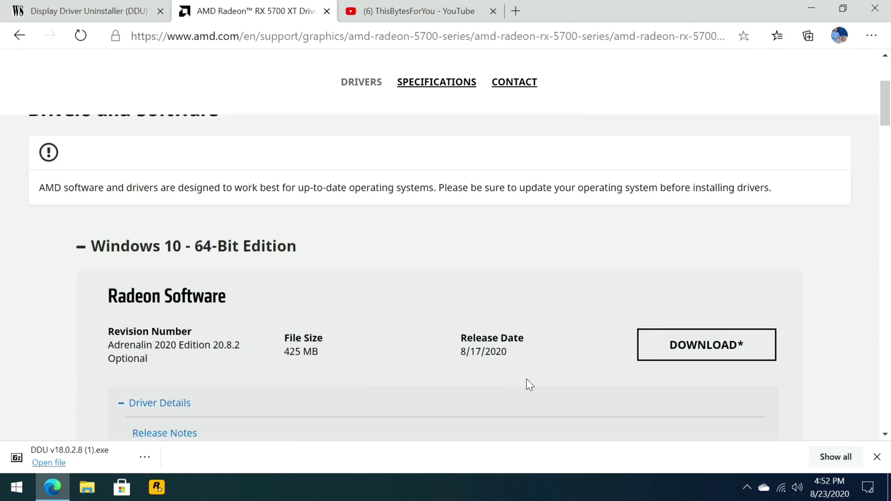
click(679, 347)
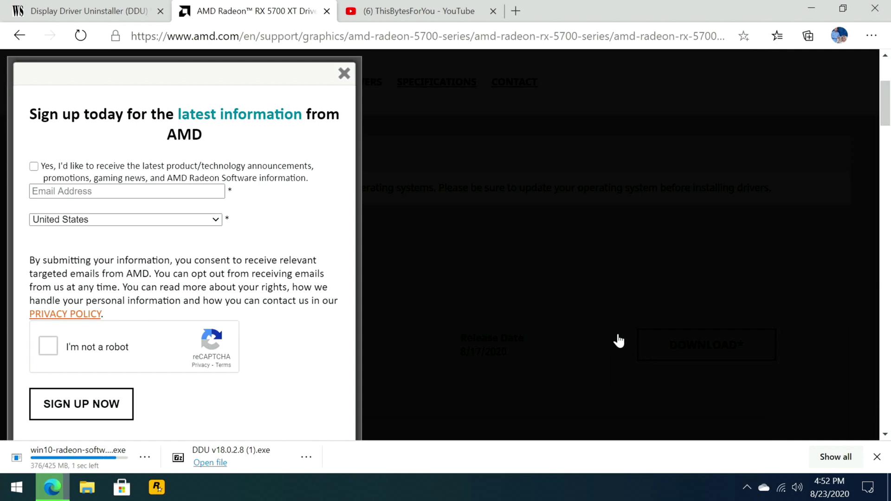
- Extract the downloaded DDU v18.0.2.8 archive to C:\DDU and close the browser
click(205, 465)
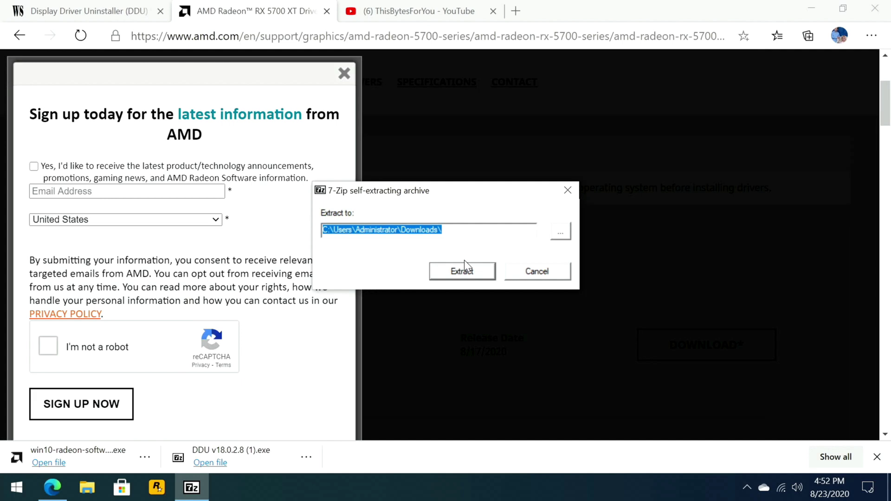
text(C:\)
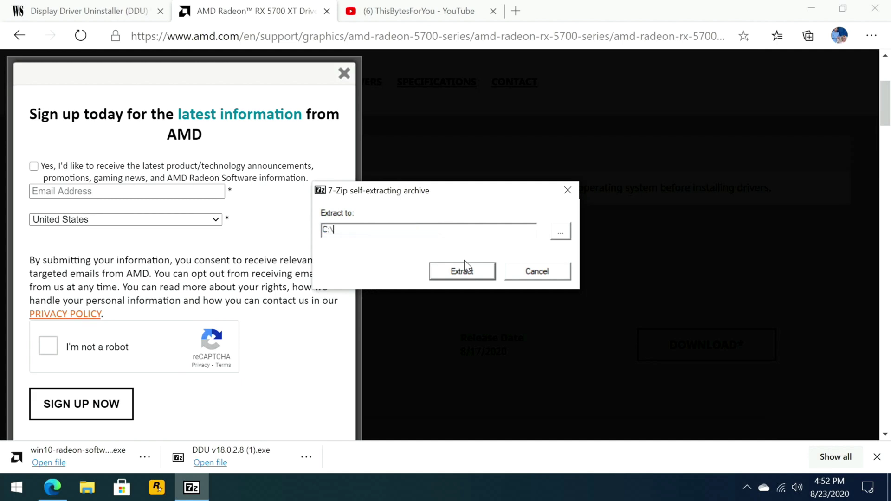
text(DDU)
click(449, 278)
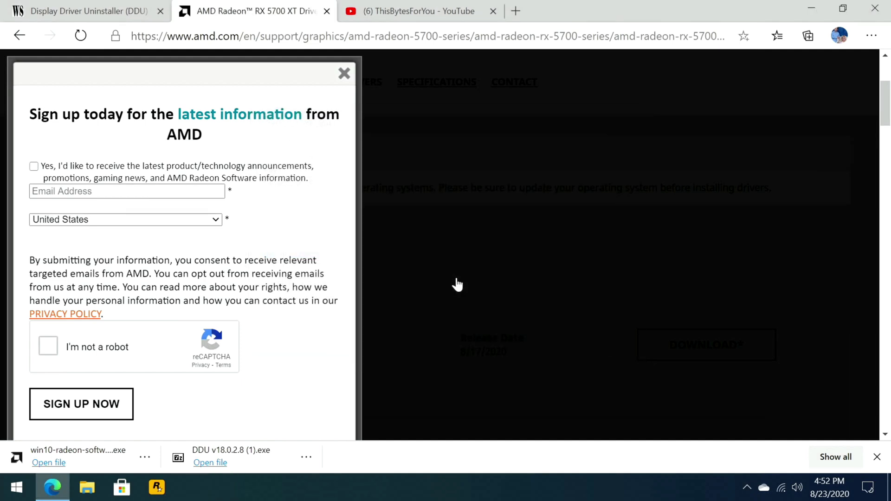
click(884, 7)
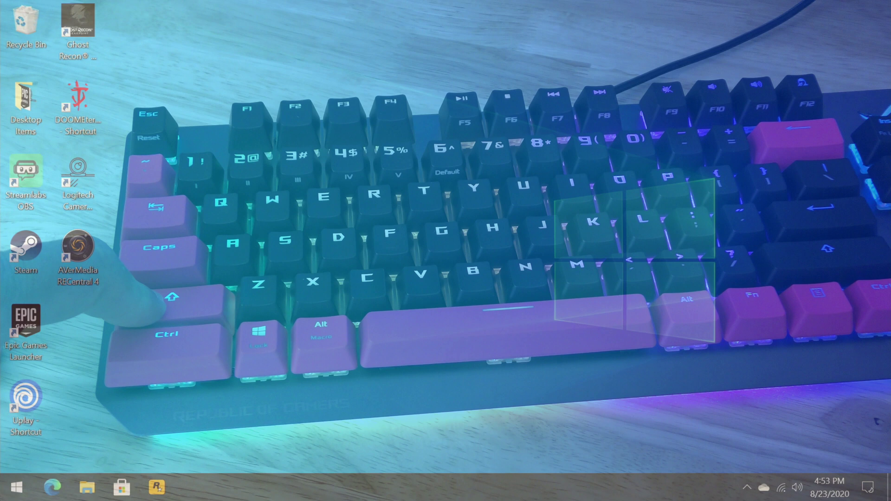
- Restart Windows from the desktop into the advanced startup recovery options
right_click(17, 487)
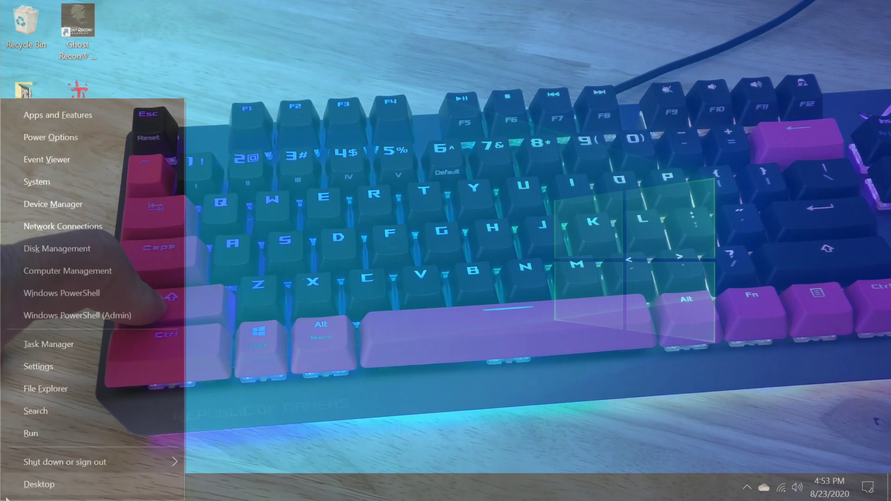
mouse_move(41, 468)
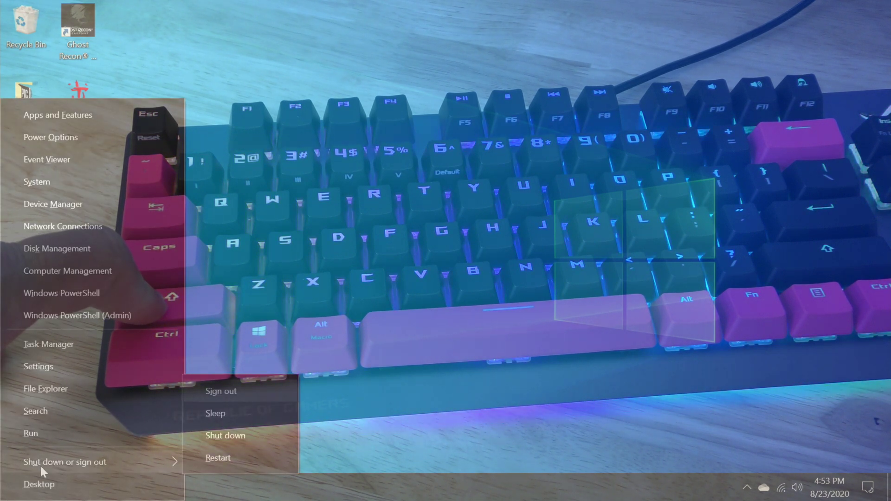
click(227, 452)
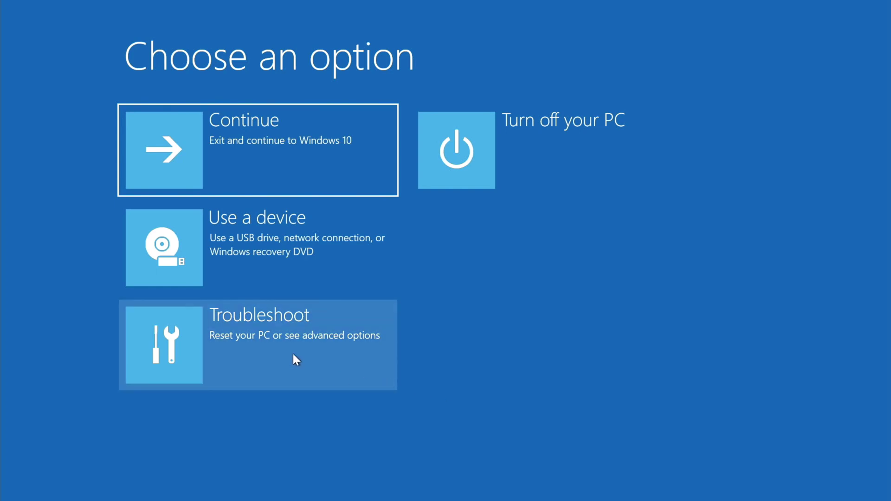
- Go through the advanced troubleshooting options to Startup Settings and restart the PC into Safe Mode
click(280, 353)
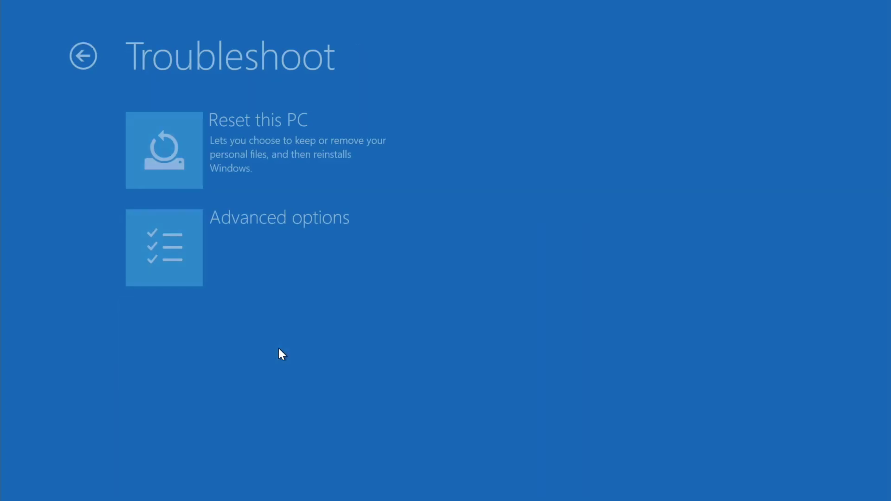
click(245, 249)
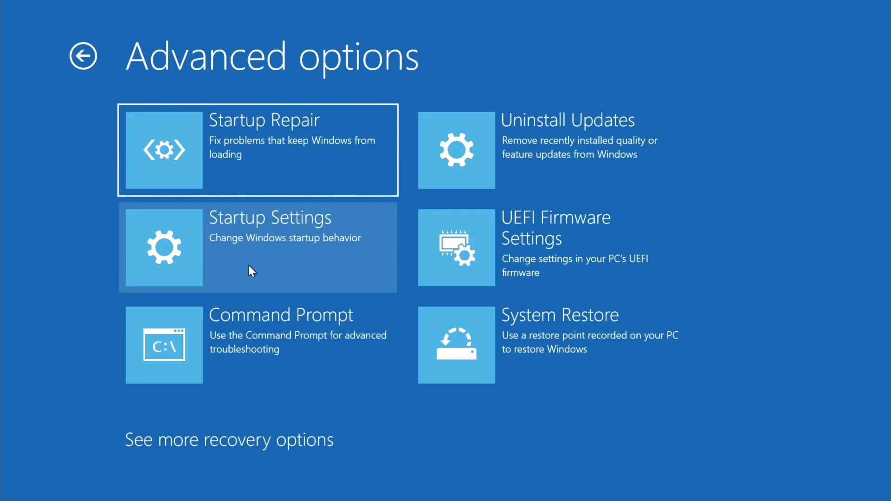
click(248, 265)
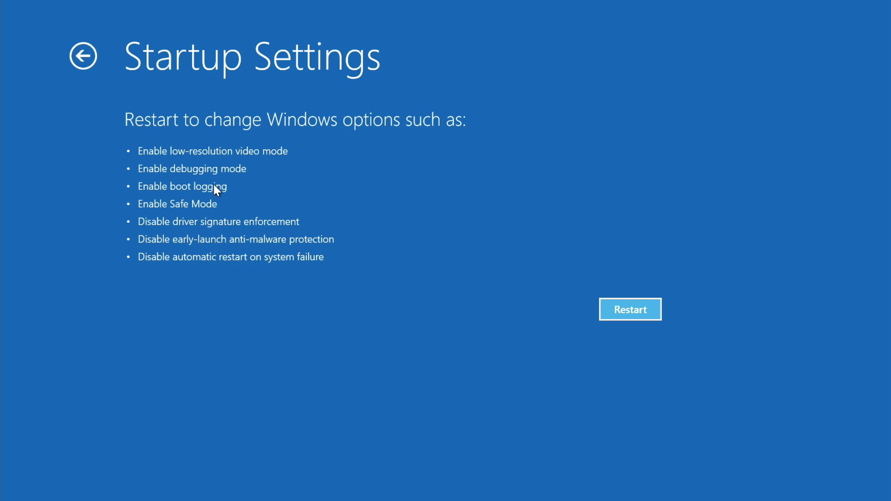
click(608, 312)
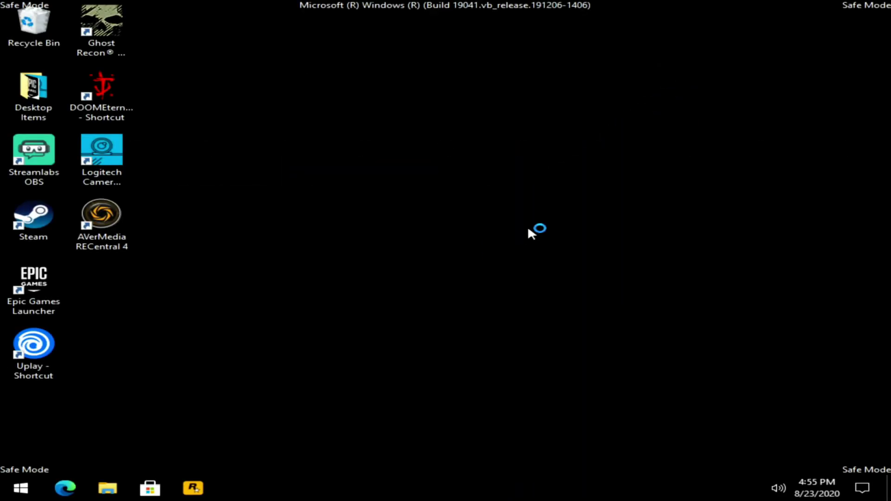
- Launch Display Driver Uninstaller from the C:\DDU\DDU v18.0.2.8 folder and acknowledge the first-launch notice
click(102, 489)
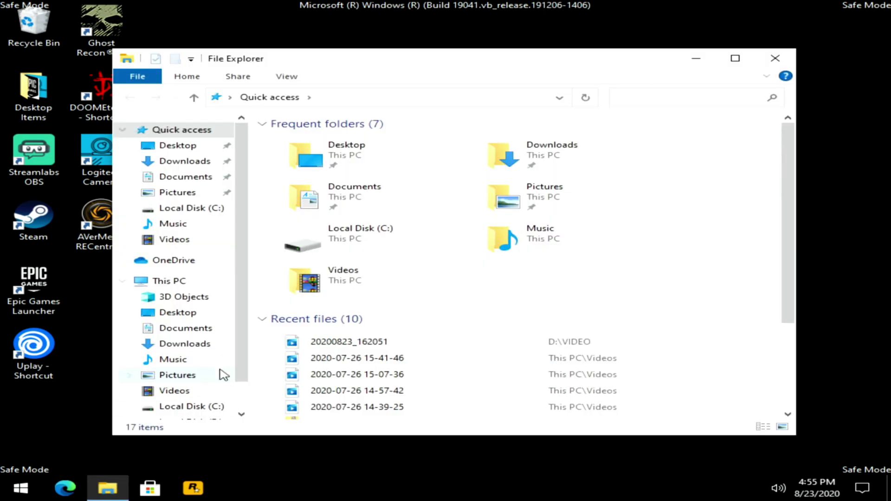
click(171, 282)
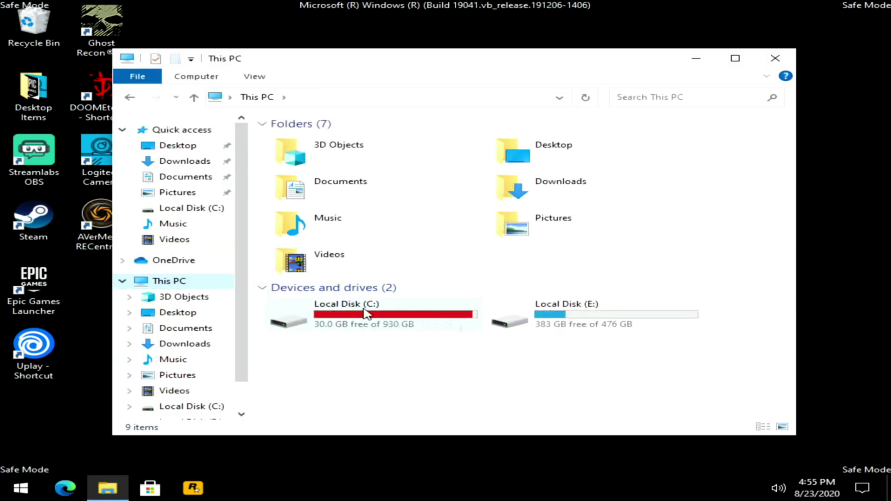
double_click(366, 314)
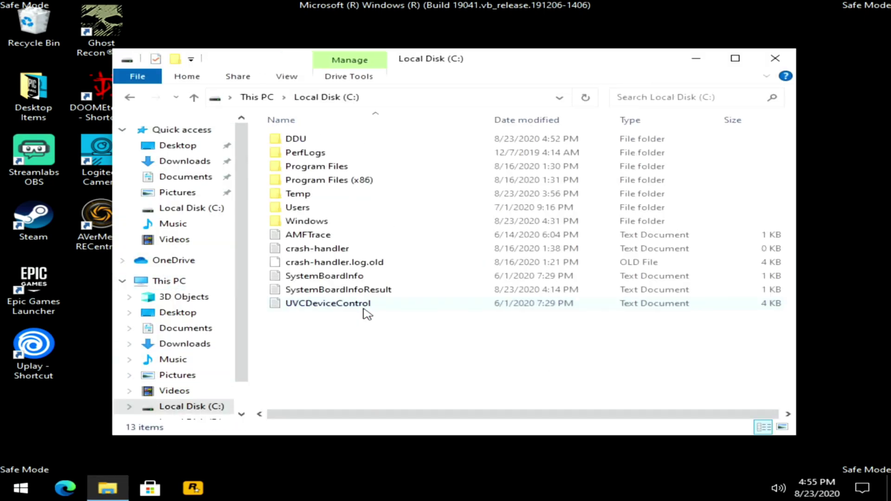
double_click(299, 139)
double_click(311, 139)
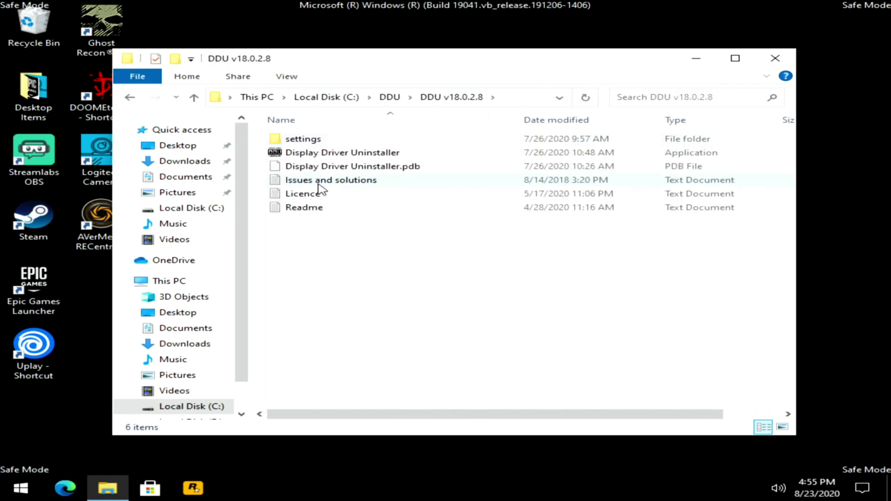
double_click(303, 154)
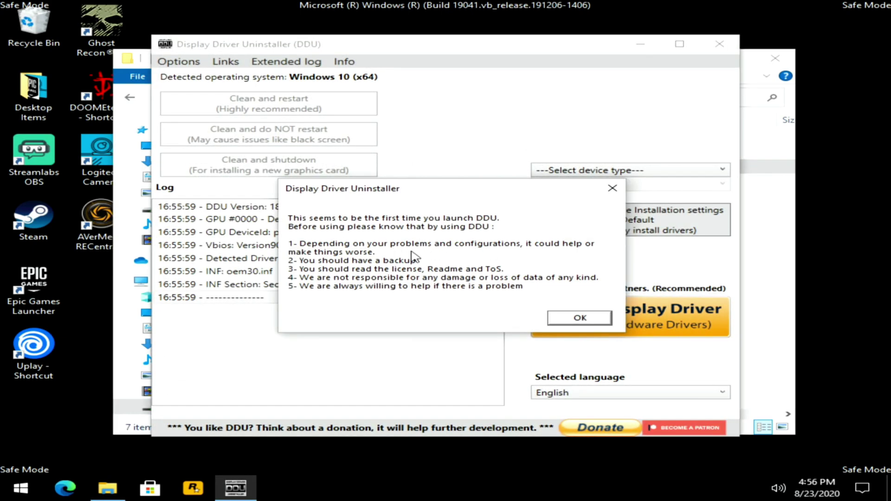
click(581, 317)
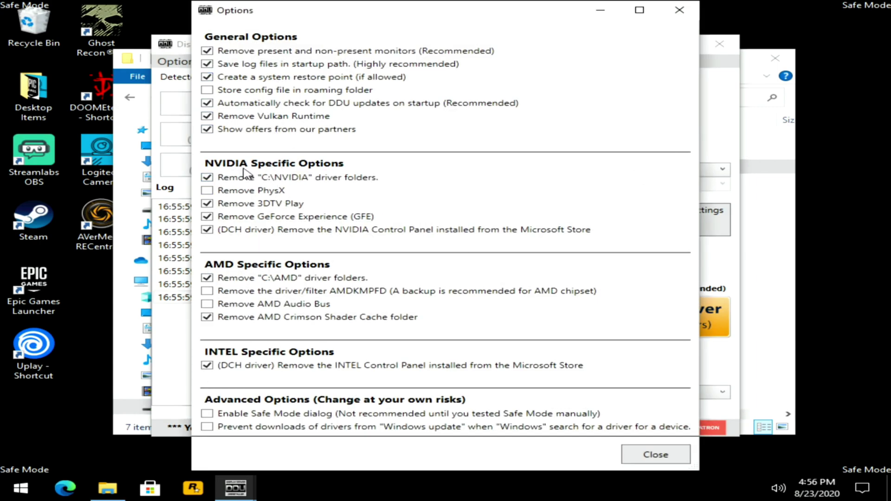
- Enable removing PhysX and preventing driver downloads from Windows Update in the DDU options, acknowledge the notice and close the options
click(208, 190)
mouse_move(320, 321)
mouse_move(208, 429)
mouse_move(316, 432)
mouse_move(640, 430)
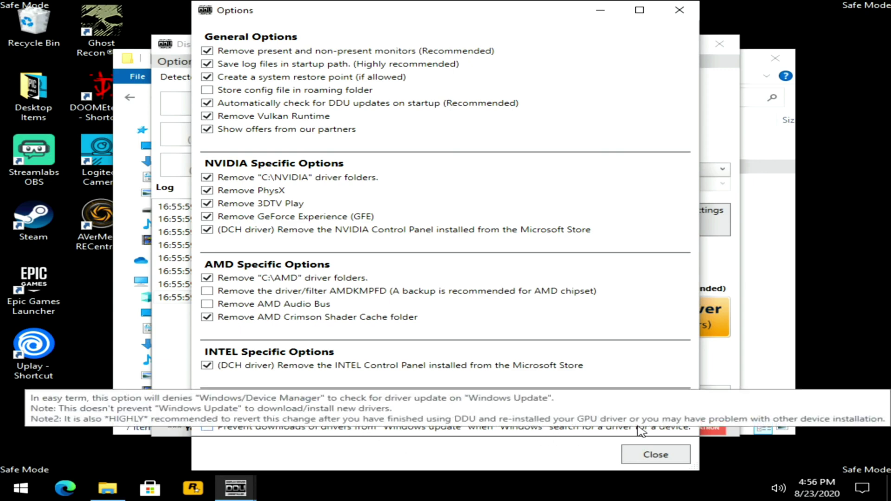
click(212, 429)
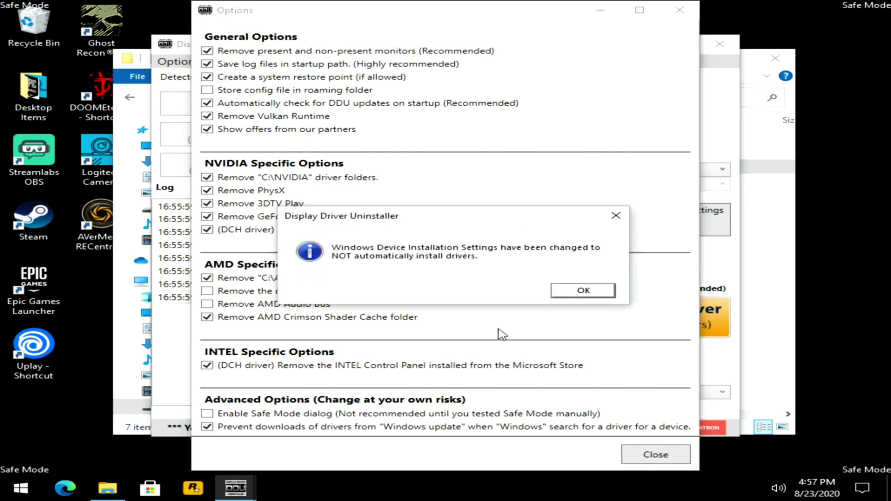
click(586, 292)
click(659, 456)
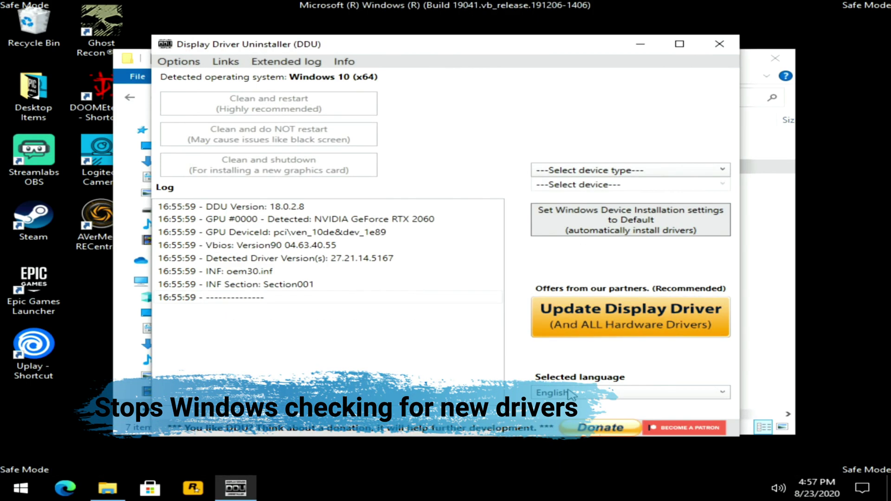
- Select the NVIDIA GPU as the device and run the clean and shutdown operation for installing a new graphics card
click(592, 173)
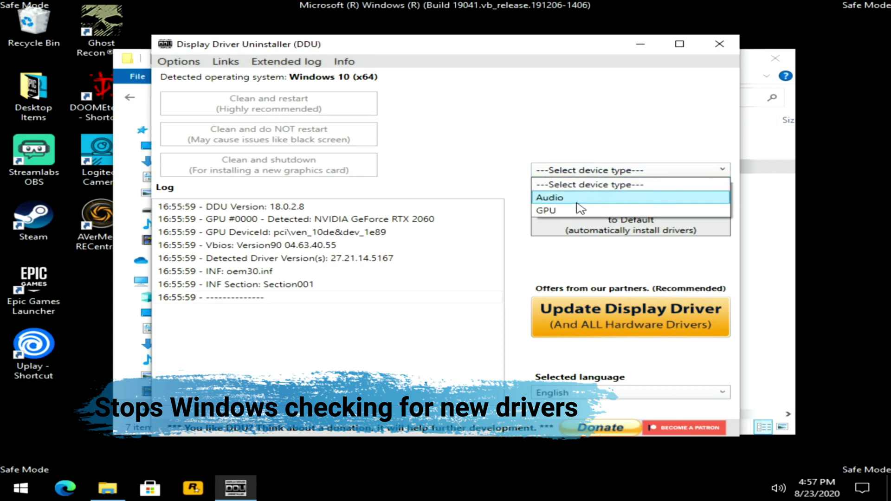
click(569, 212)
click(594, 185)
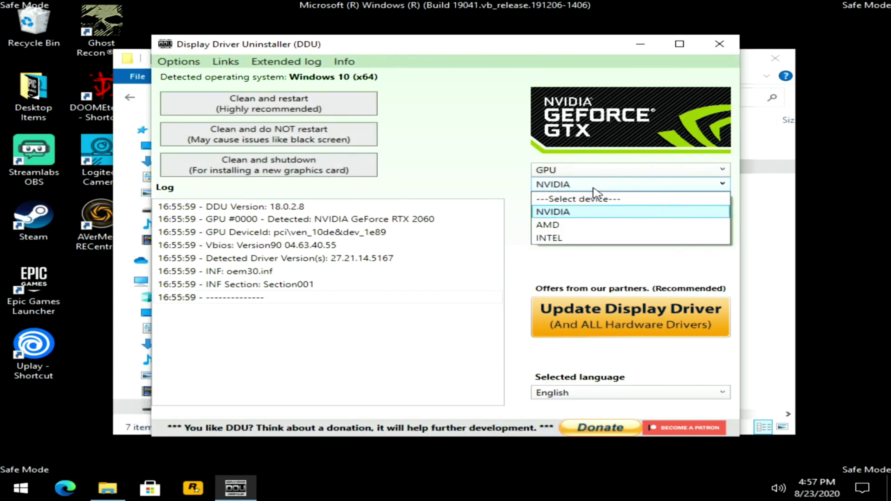
click(576, 210)
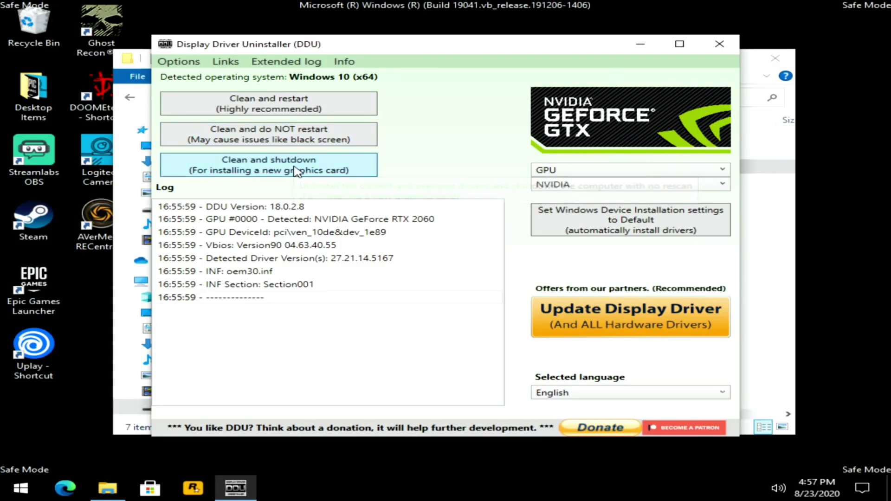
click(300, 172)
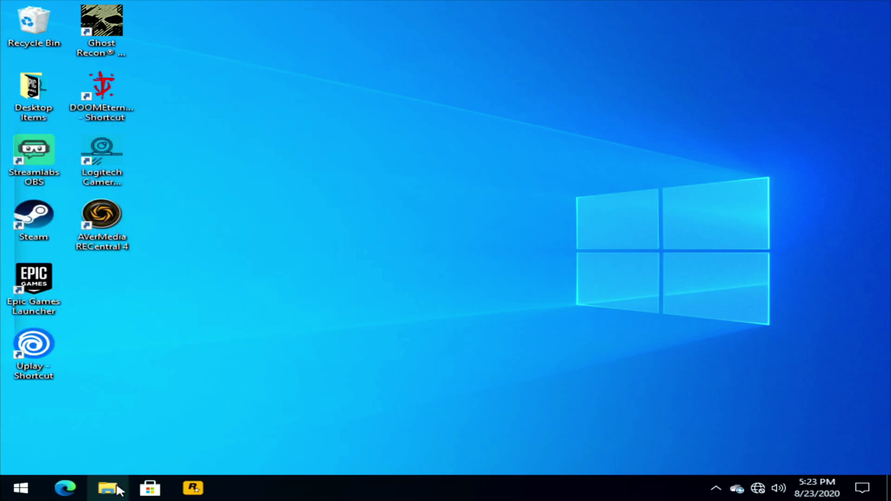
- Run the Radeon Software Adrenalin 2020 Edition 20.8.2 installer from Downloads and extract it to the default C:\AMD destination folder
click(107, 487)
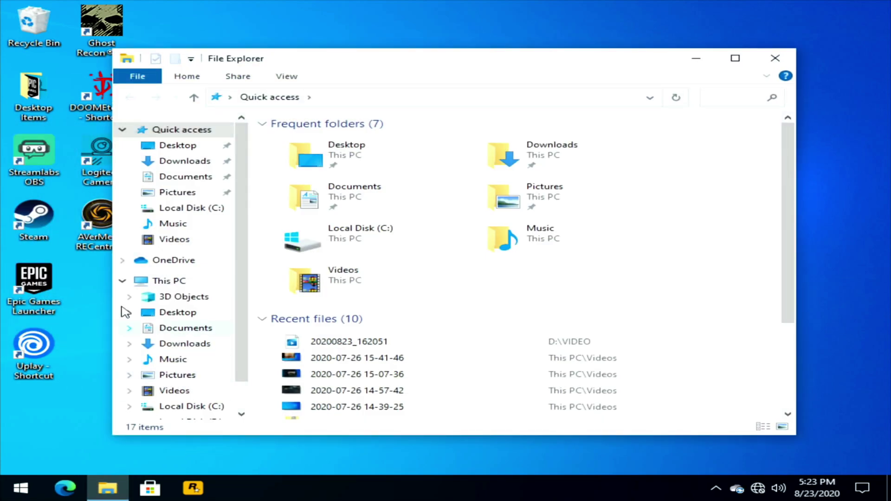
click(187, 166)
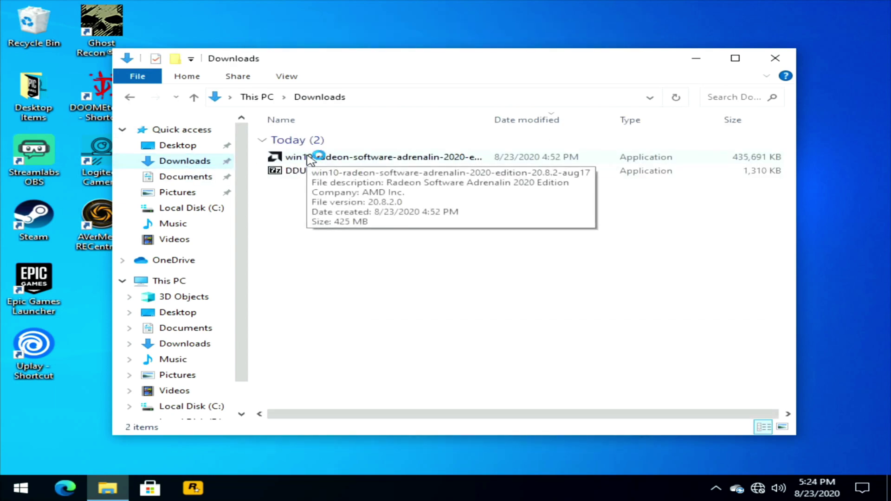
double_click(310, 159)
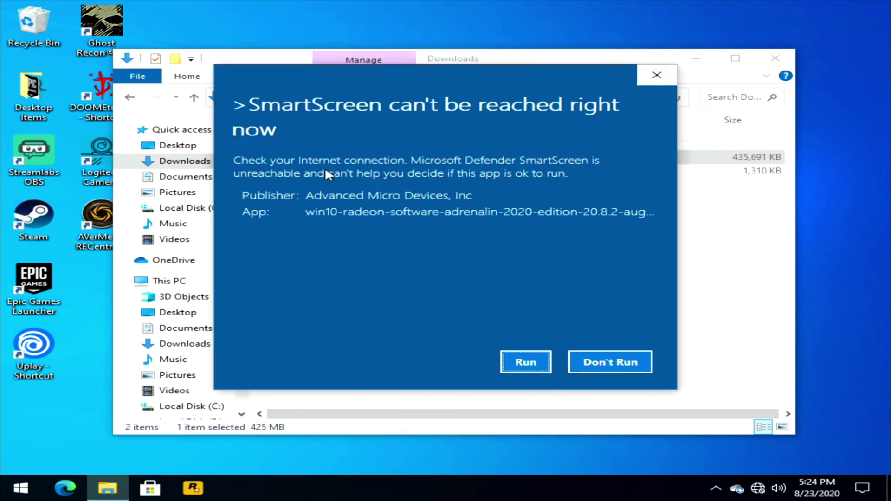
click(530, 365)
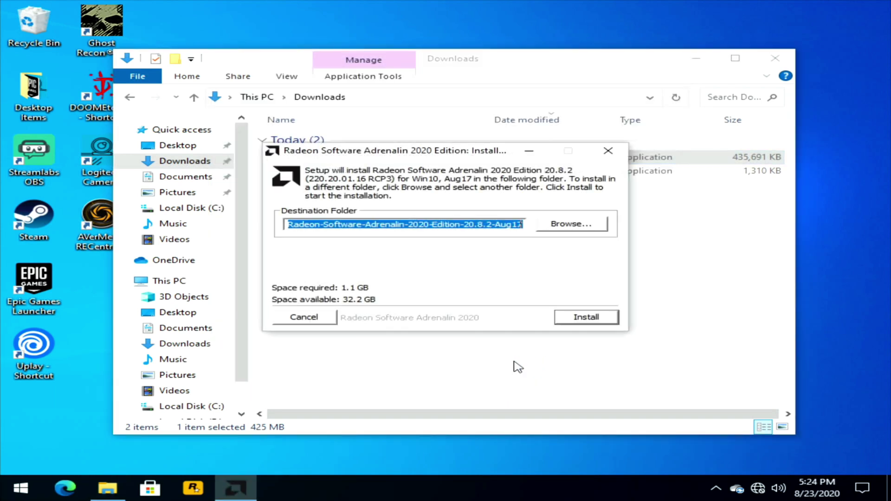
drag(376, 229, 282, 229)
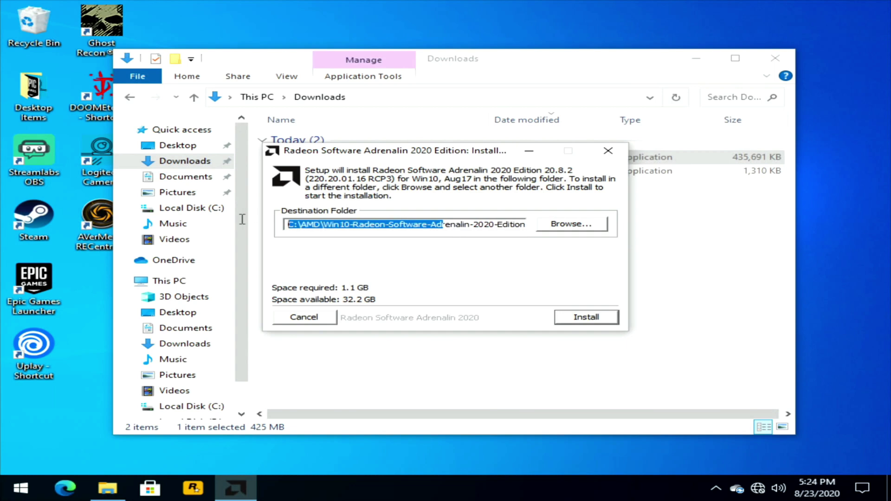
click(312, 229)
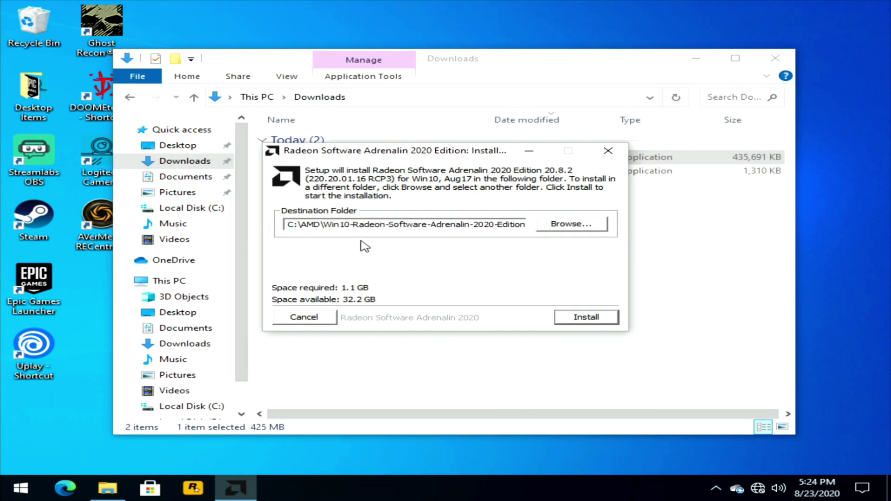
click(580, 319)
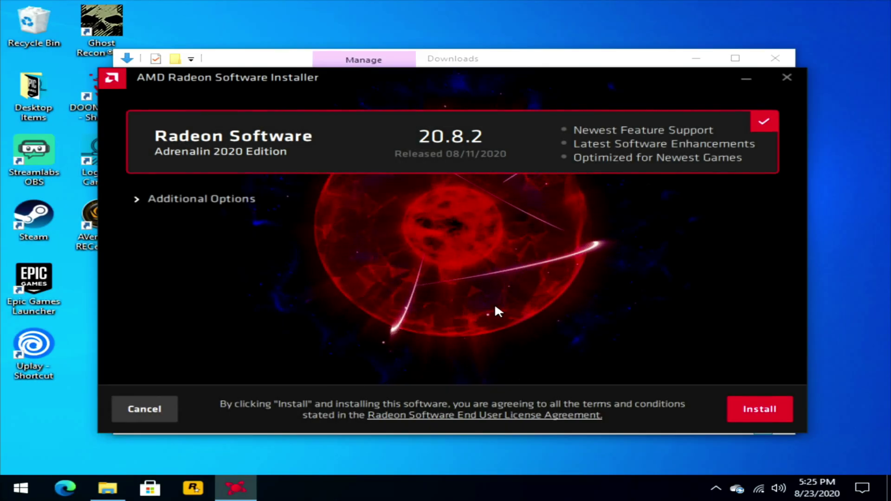
- Install Radeon Software 20.8.2 to C:\Program Files\AMD with the optional Factory Reset enabled in the additional options
click(153, 198)
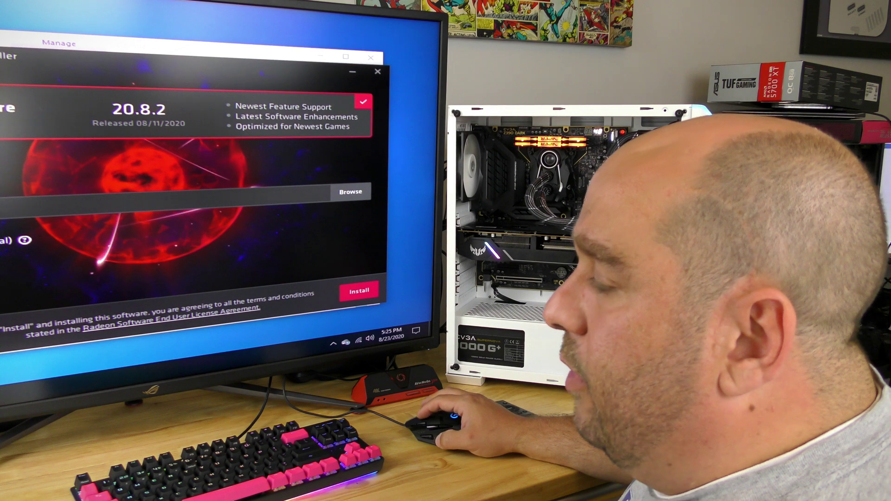
click(359, 291)
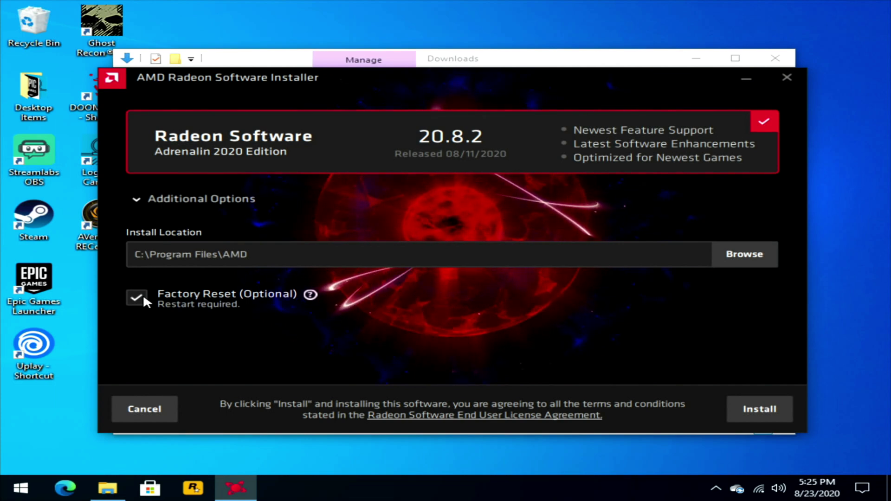
click(767, 415)
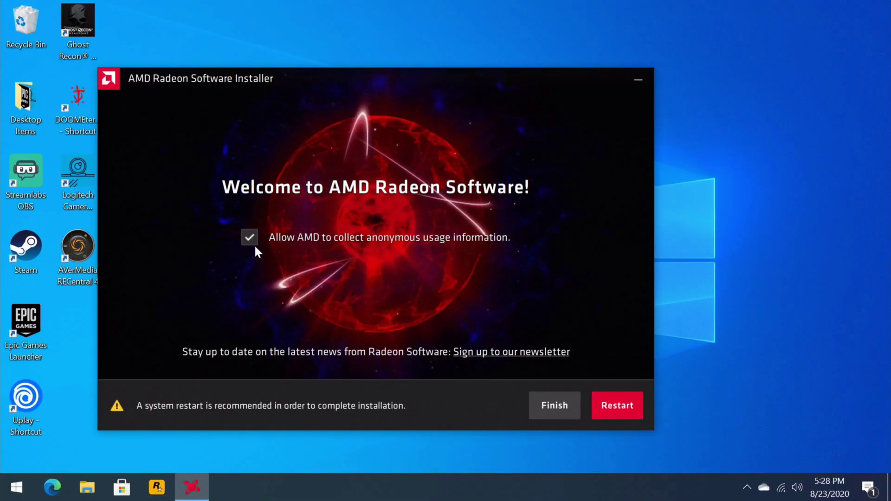
- Opt out of AMD's anonymous usage data collection and restart the PC to complete the installation
click(253, 236)
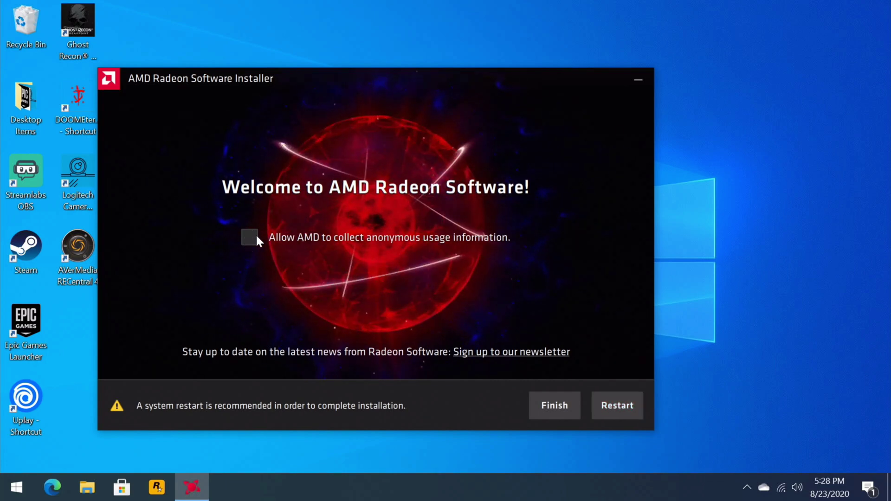
click(613, 408)
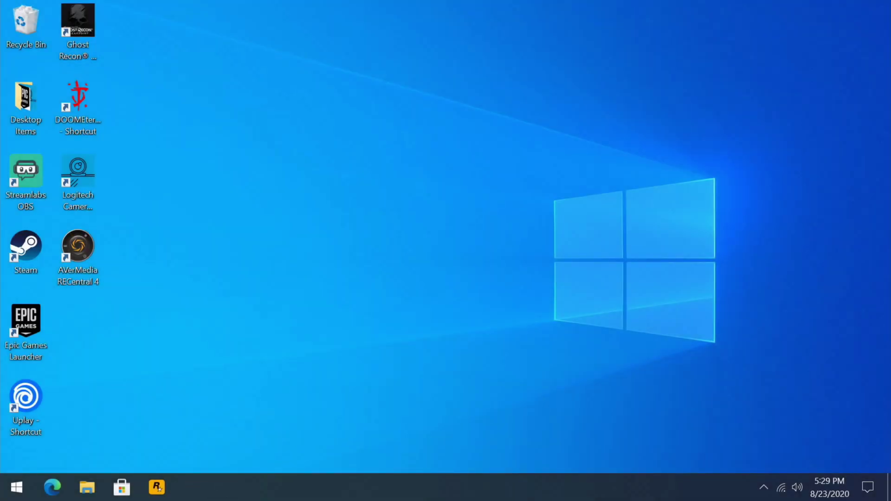
- Open AMD Radeon Software from the desktop, dismissing its pop-up notifications, and skip the profile choice in Quick Setup
right_click(446, 208)
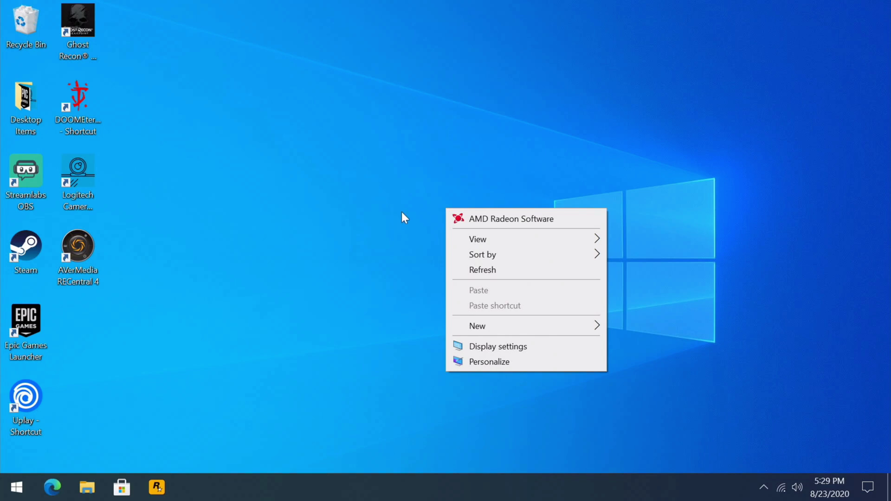
click(465, 219)
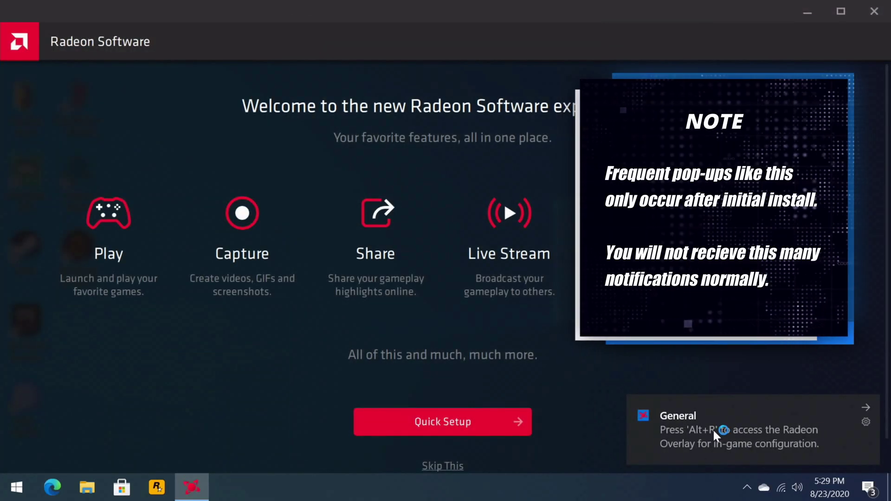
click(866, 409)
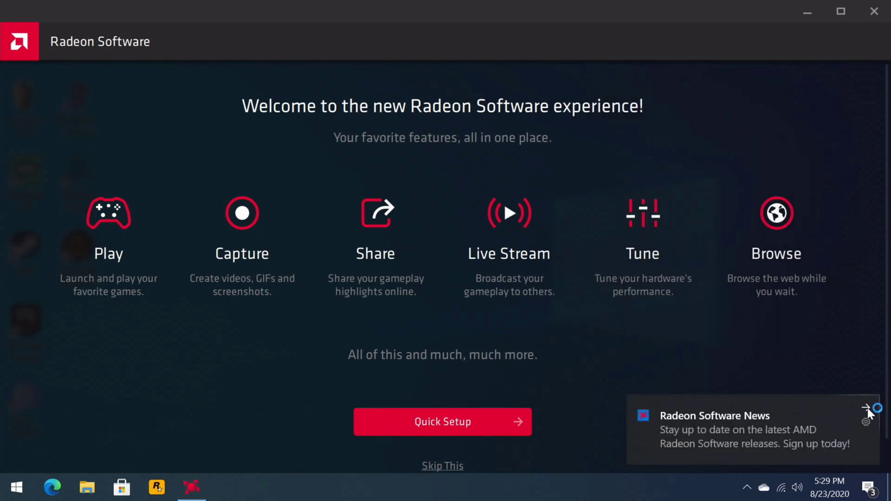
click(867, 409)
click(865, 382)
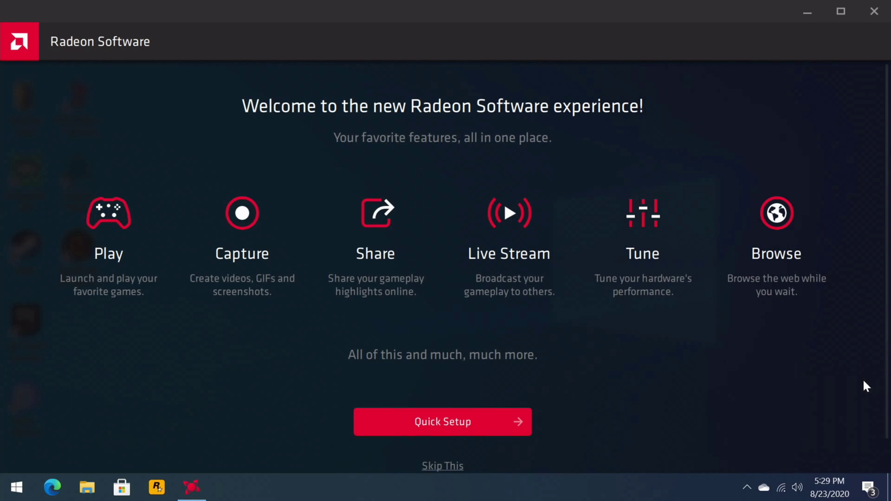
click(477, 419)
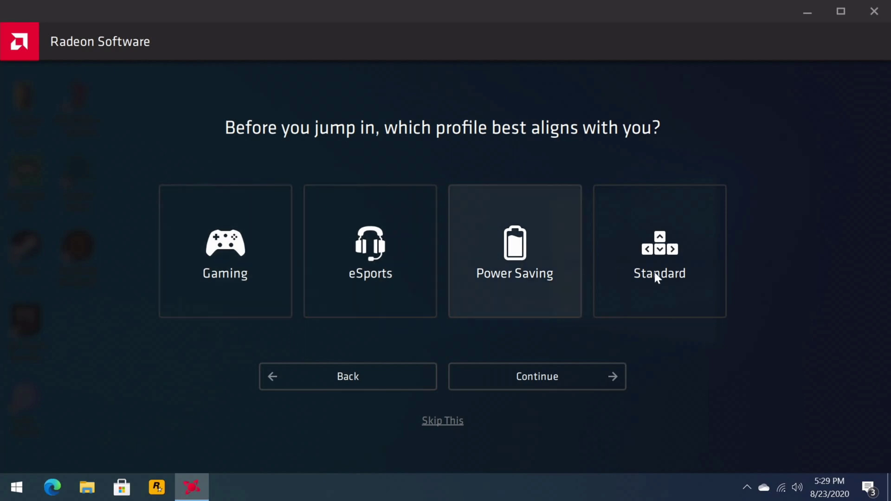
click(455, 419)
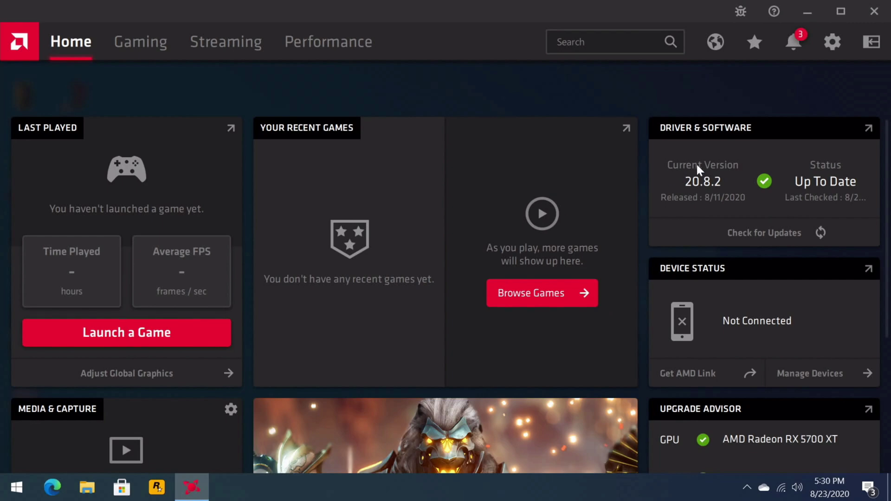
- Examine the Radeon Software Home overview, the Gaming sections, the Streaming page and the Performance metrics
scroll(728, 195, down, 5)
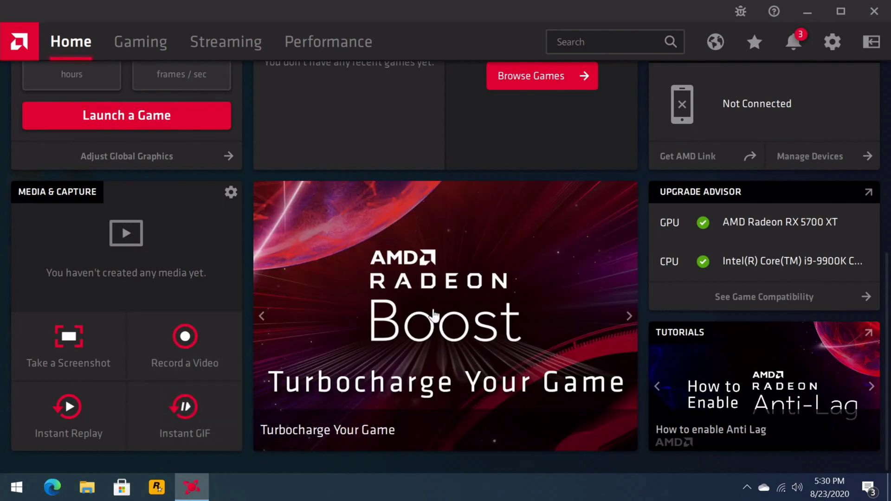
click(135, 41)
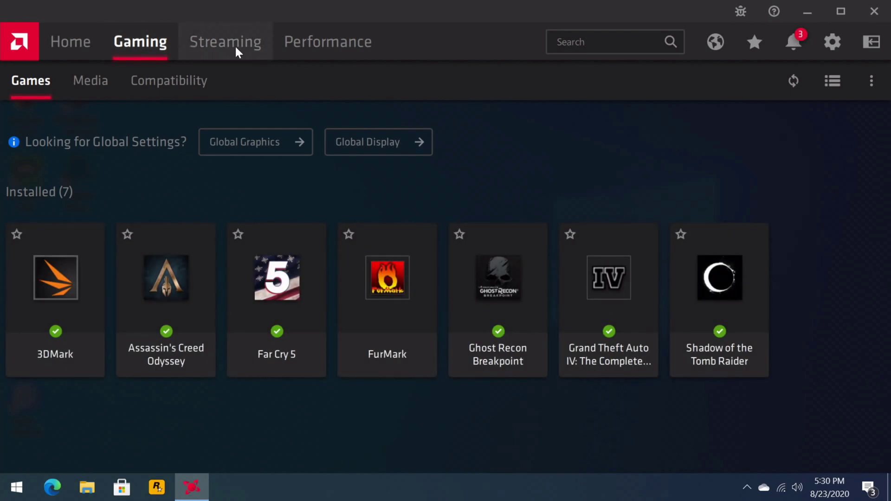
click(115, 84)
click(161, 86)
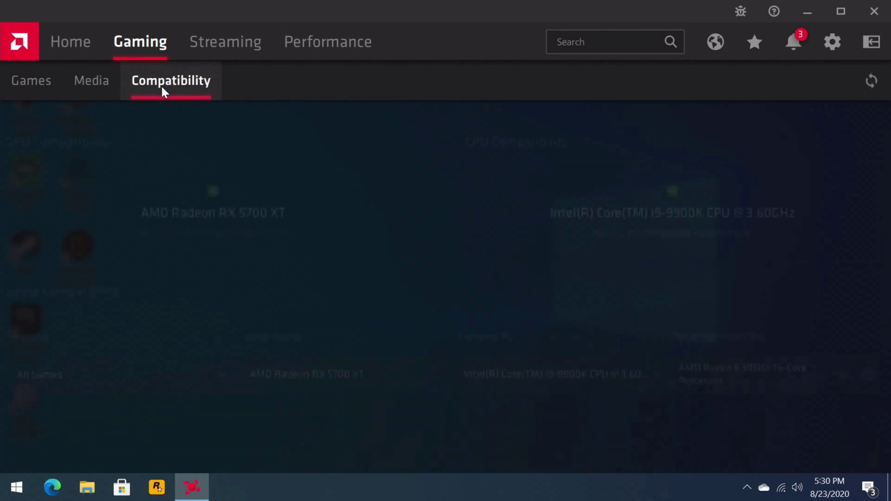
click(218, 58)
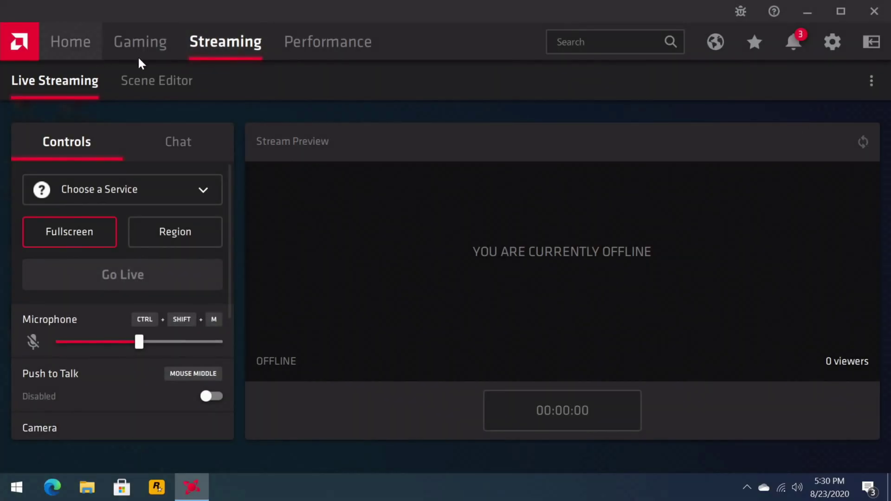
click(326, 42)
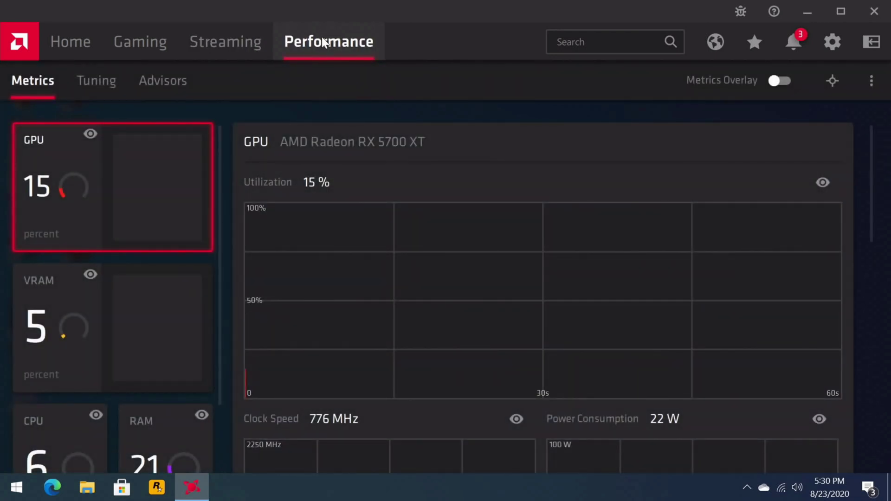